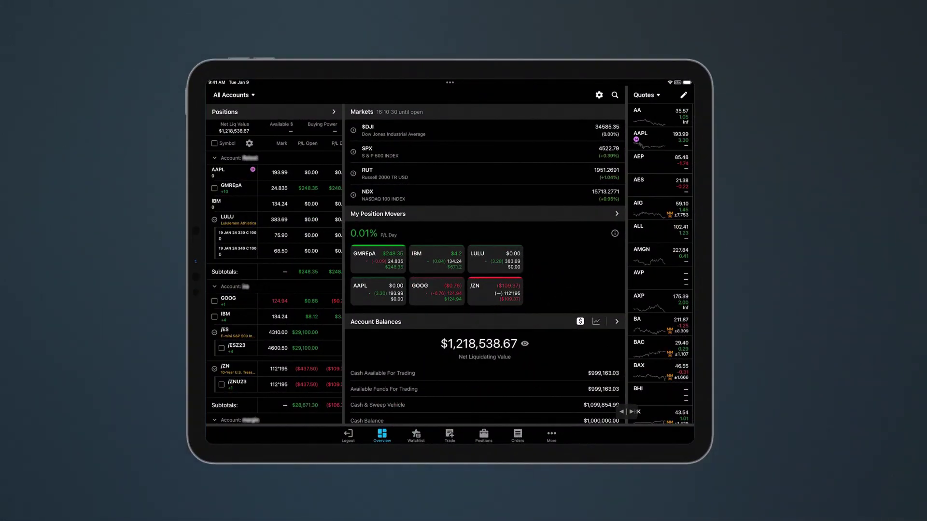
Open AAPL from the Positions list to show its quote page and intraday chart
left_click(661, 138)
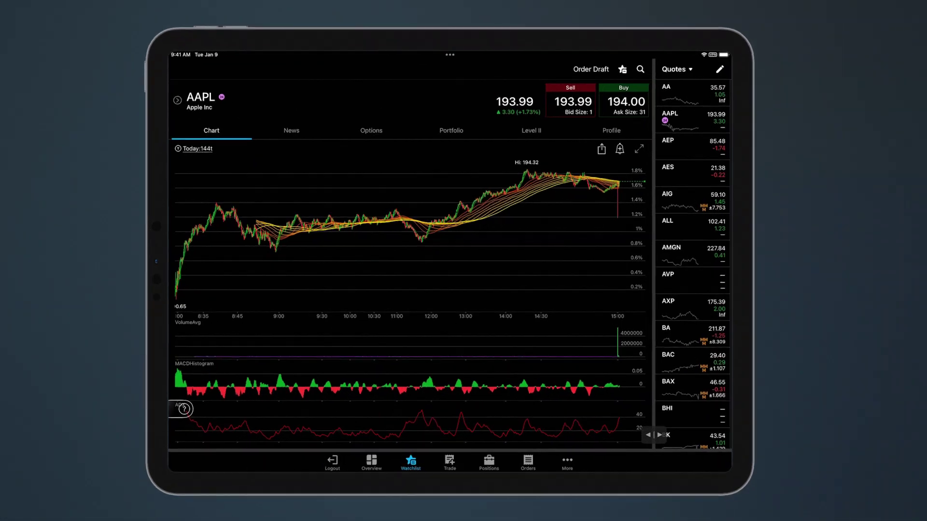
Draft an AAPL buy limit order for 5 shares at 189.00, set to Good Till Canceled
left_click(592, 124)
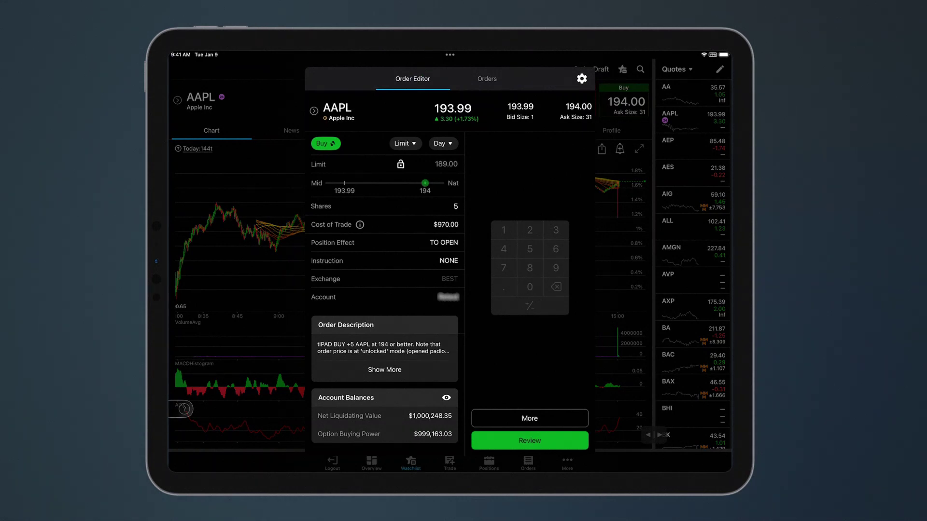
left_click(325, 144)
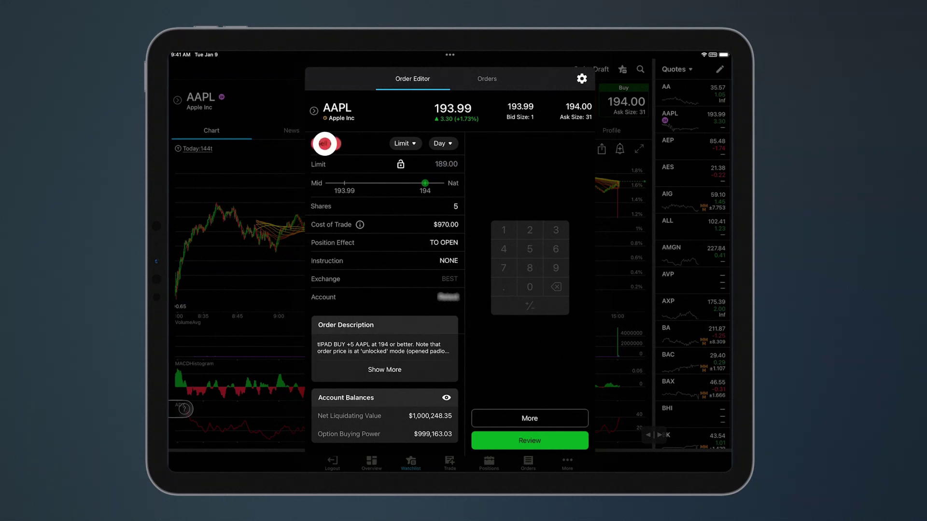
left_click(325, 144)
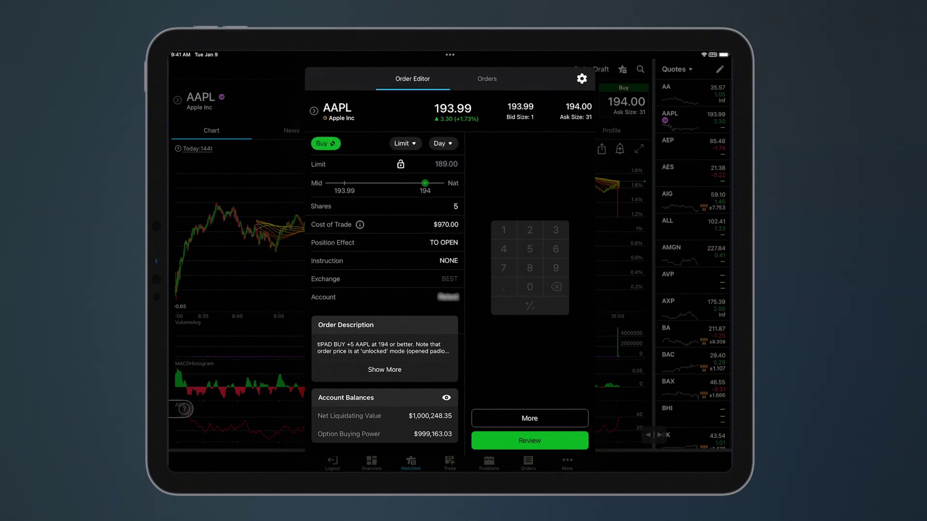
left_click(442, 143)
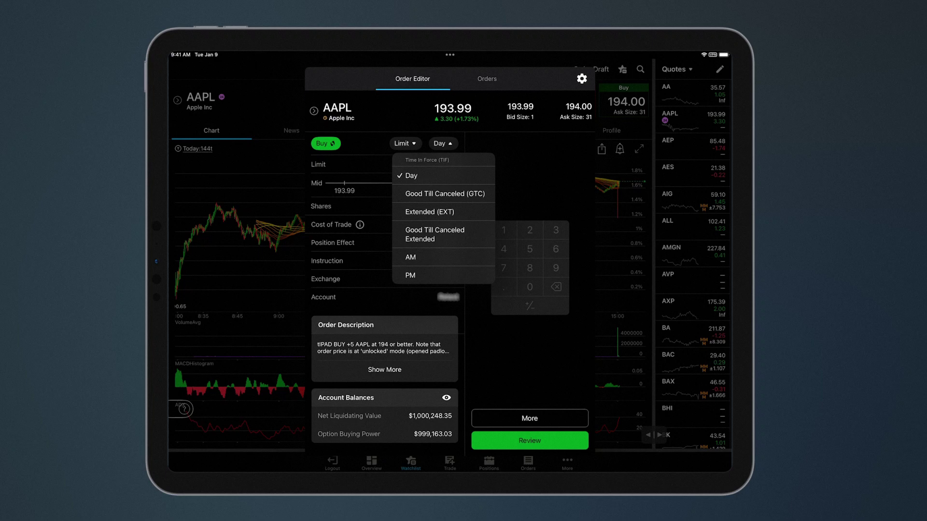
left_click(443, 194)
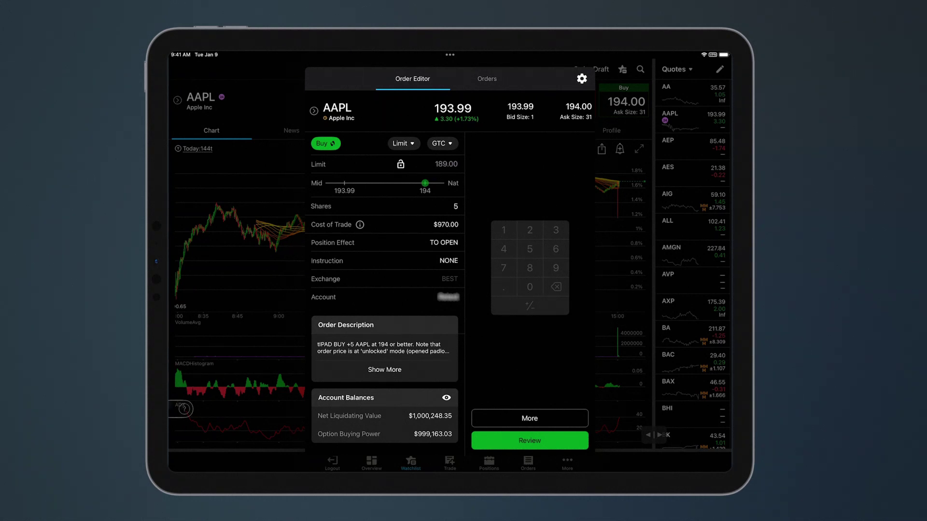
Replace the 189.00 limit price with 194.00 and keep the already selected account
left_click(446, 165)
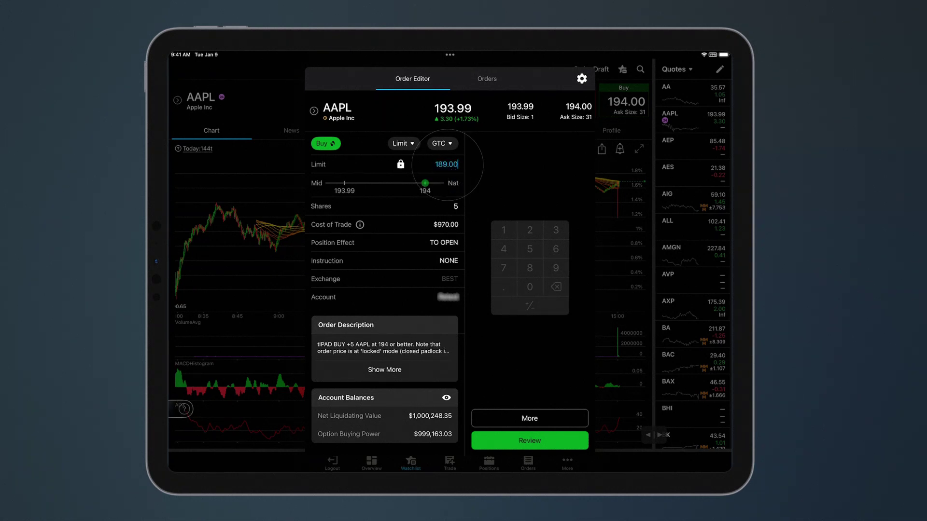
left_click(557, 287)
left_click(557, 286)
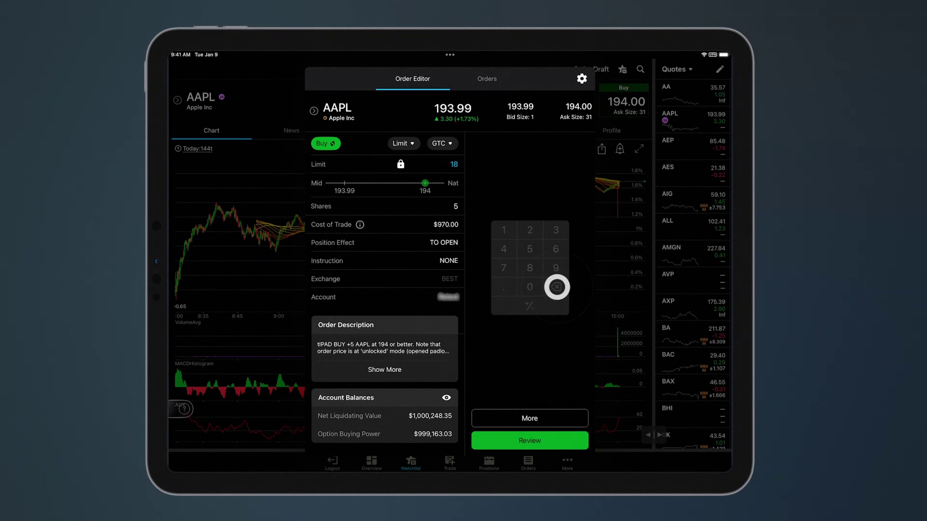
left_click(556, 268)
left_click(504, 248)
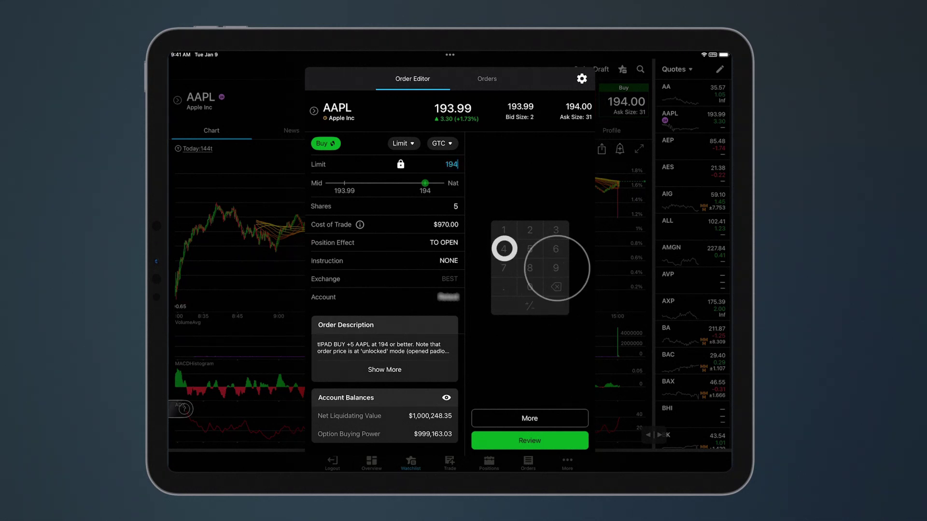
left_click(504, 287)
left_click(529, 287)
left_click(448, 298)
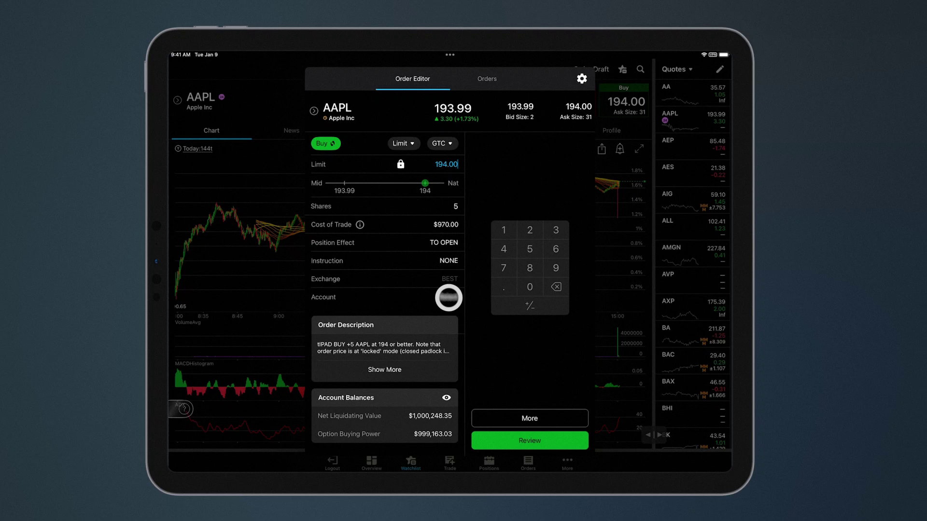
left_click(421, 221)
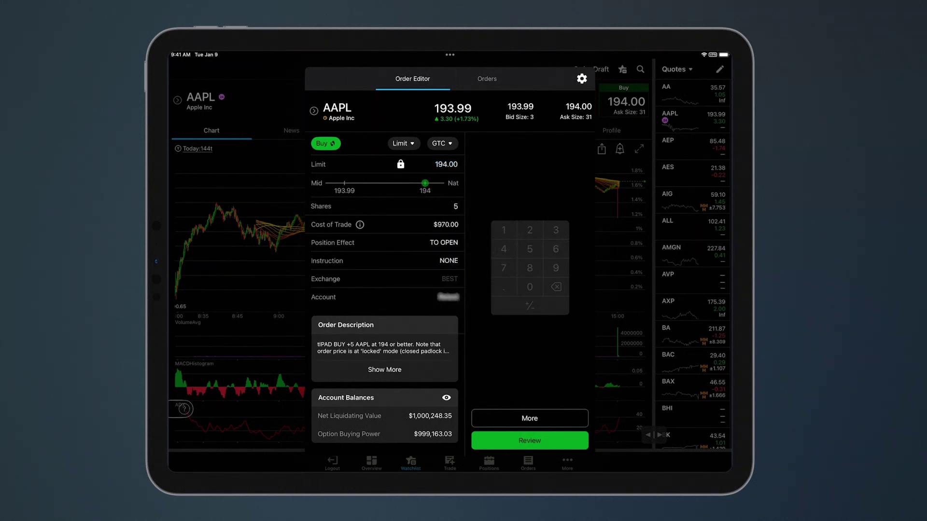
left_click(243, 245)
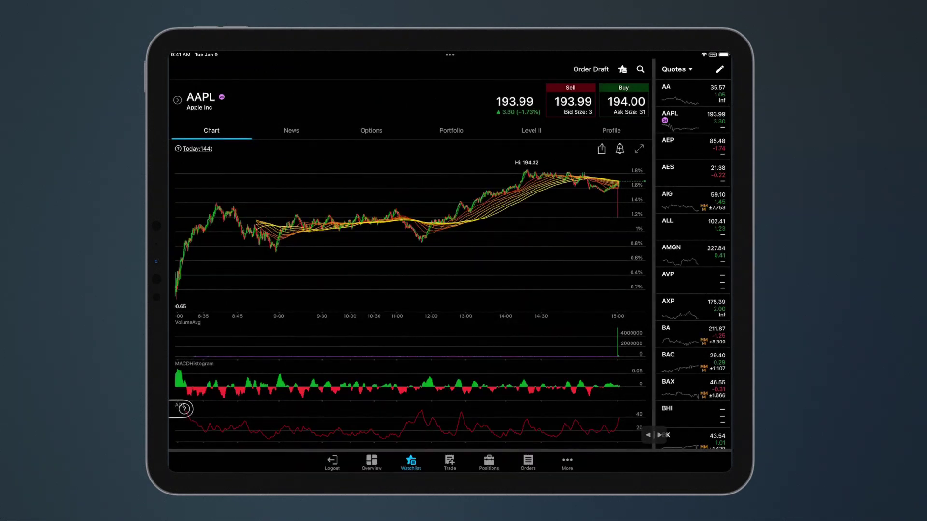
left_click(594, 68)
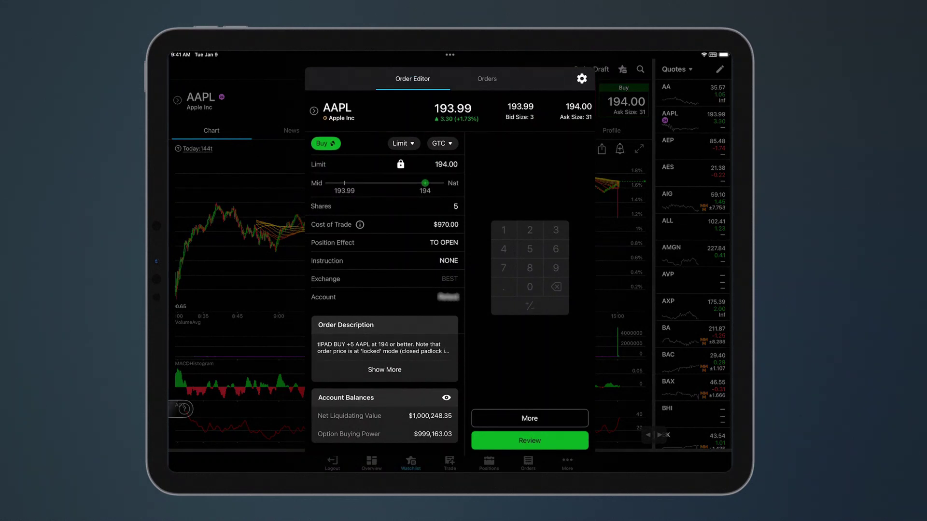
Check the Order Confirmation for 5 AAPL at 194.00 GTC, then send it
left_click(531, 441)
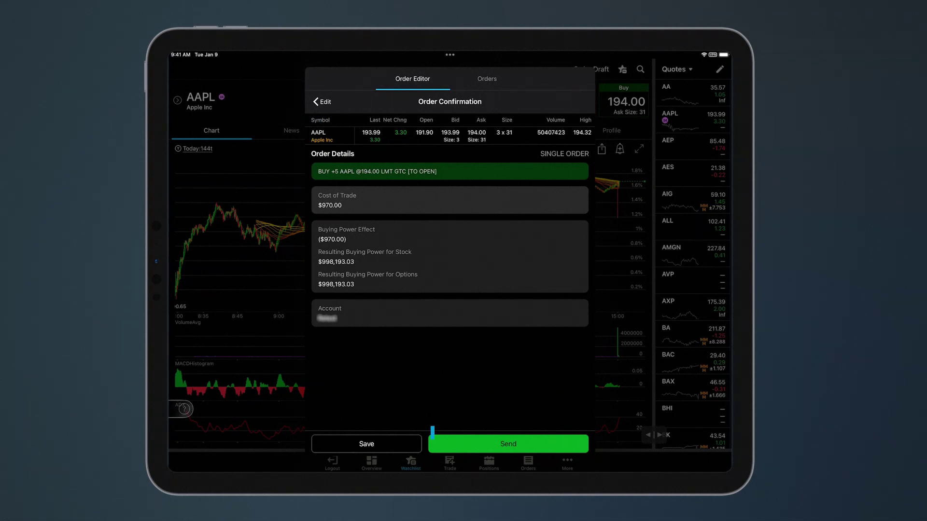
left_click(508, 444)
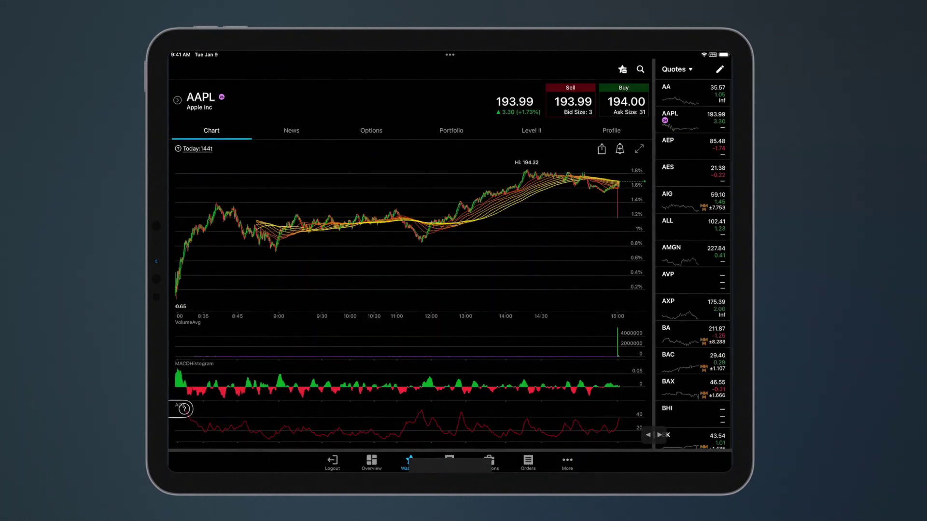
Open the Orders book and view the Filled, Canceled, then All order lists
left_click(528, 462)
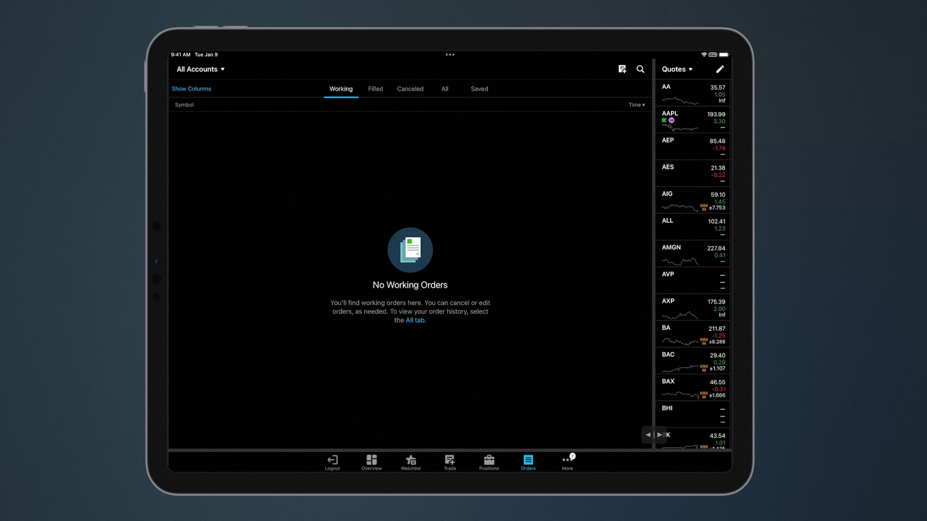
left_click(375, 89)
left_click(411, 88)
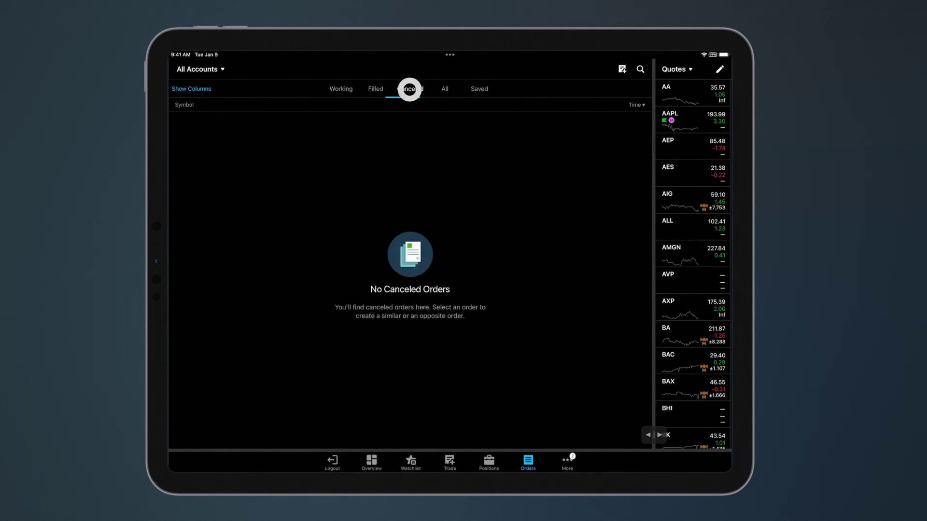
left_click(445, 88)
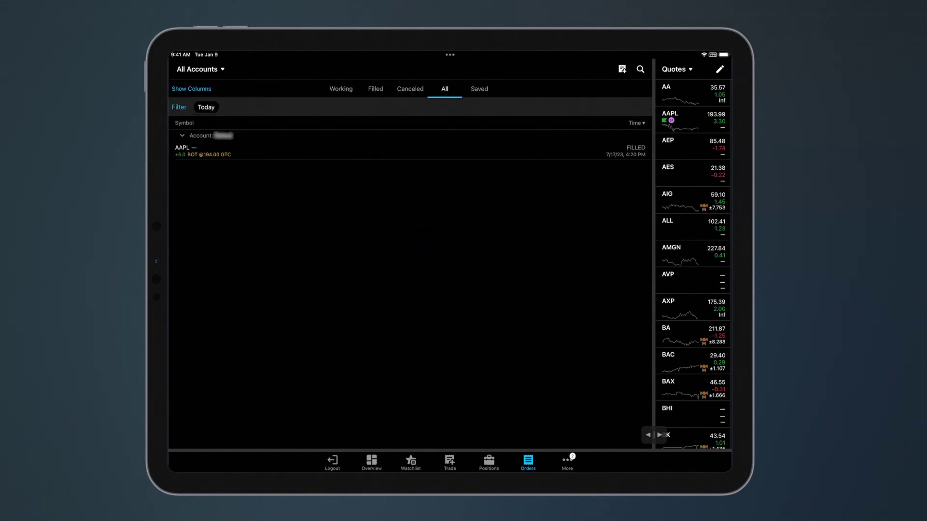